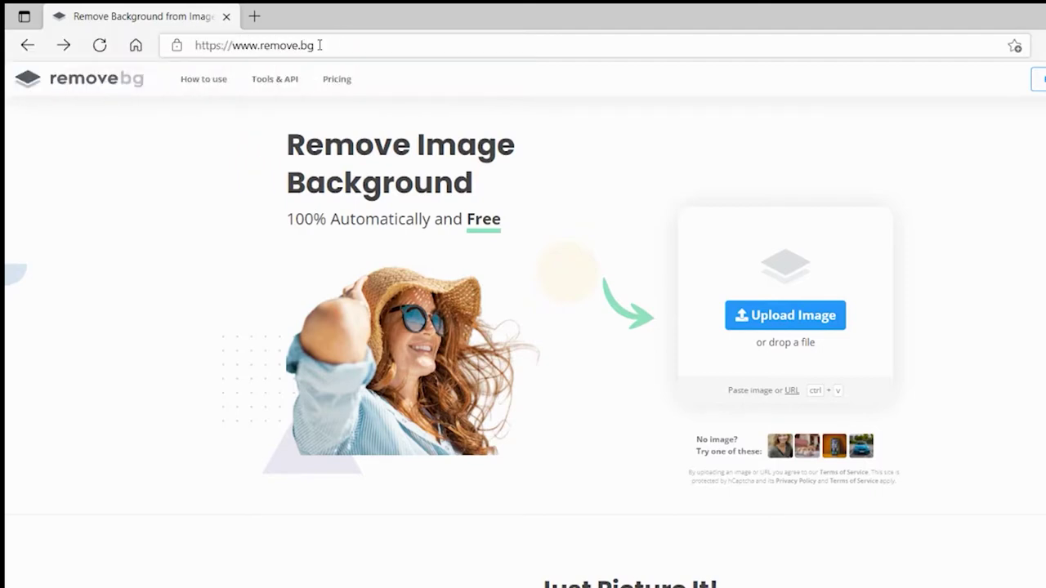
Upload the pug photo IMG_9804.jpg to remove.bg to strip its background
left_click(784, 317)
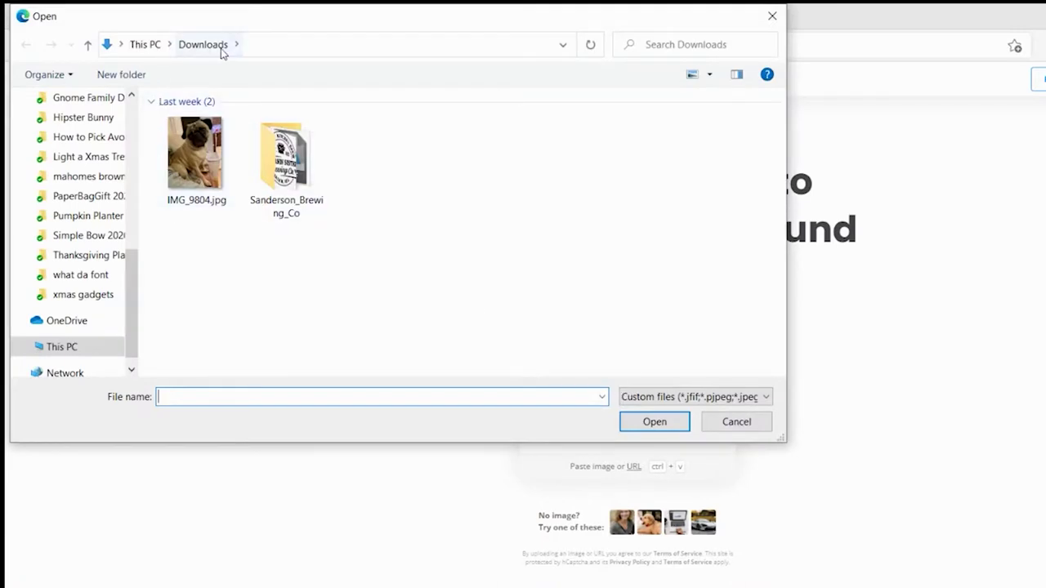
left_click(204, 142)
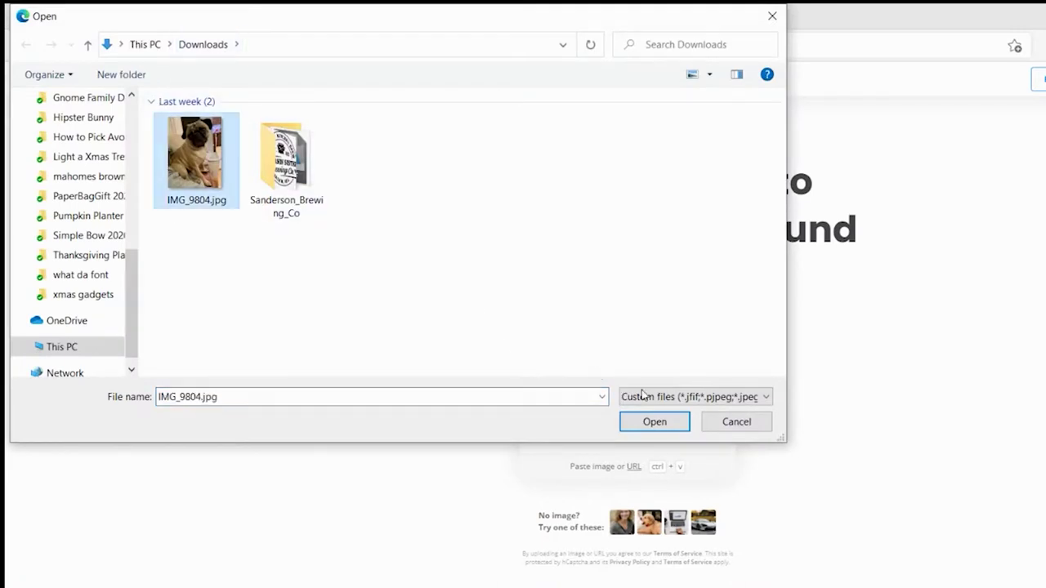
left_click(655, 421)
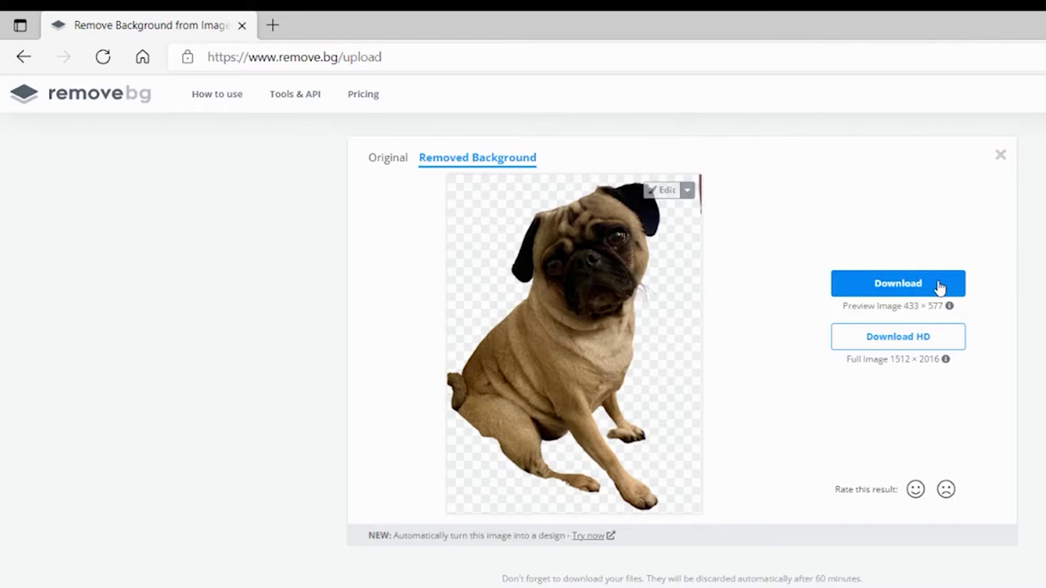
Download the cut-out pug PNG and start a new blank Cricut Design Space project
left_click(937, 282)
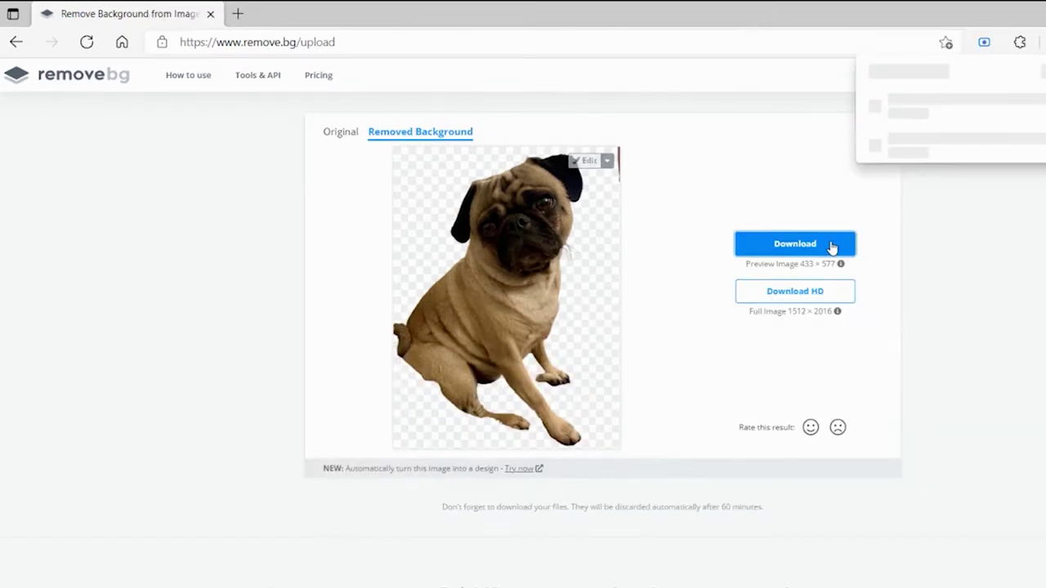
left_click(830, 245)
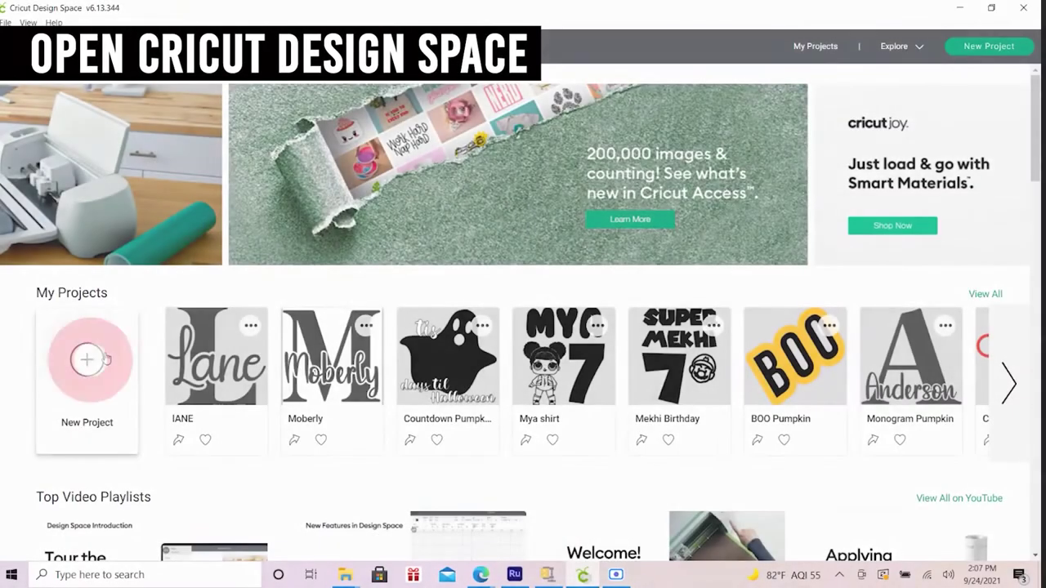
left_click(105, 359)
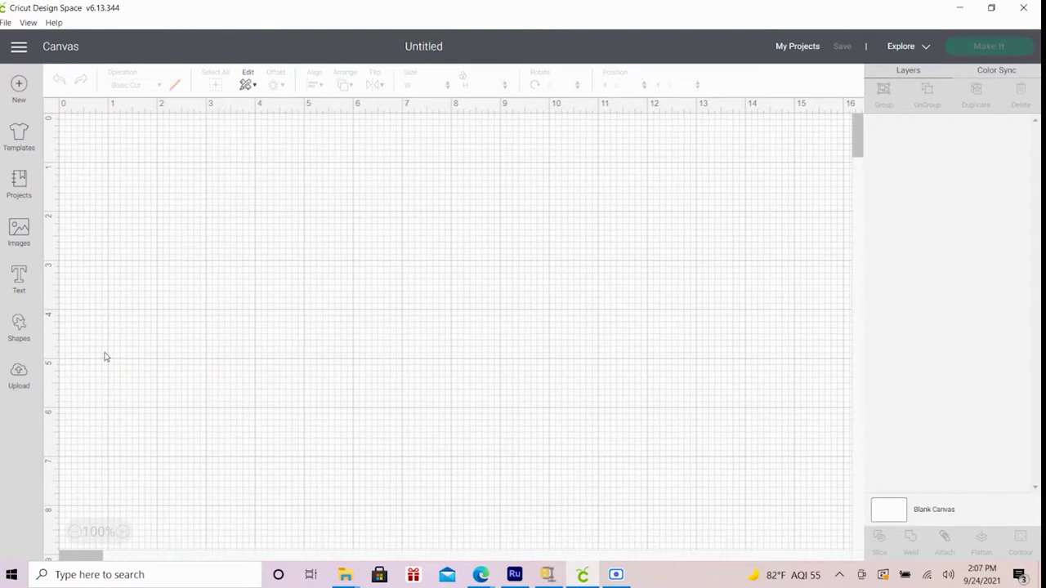
Upload the background-removed pug PNG as a Complex image
left_click(20, 373)
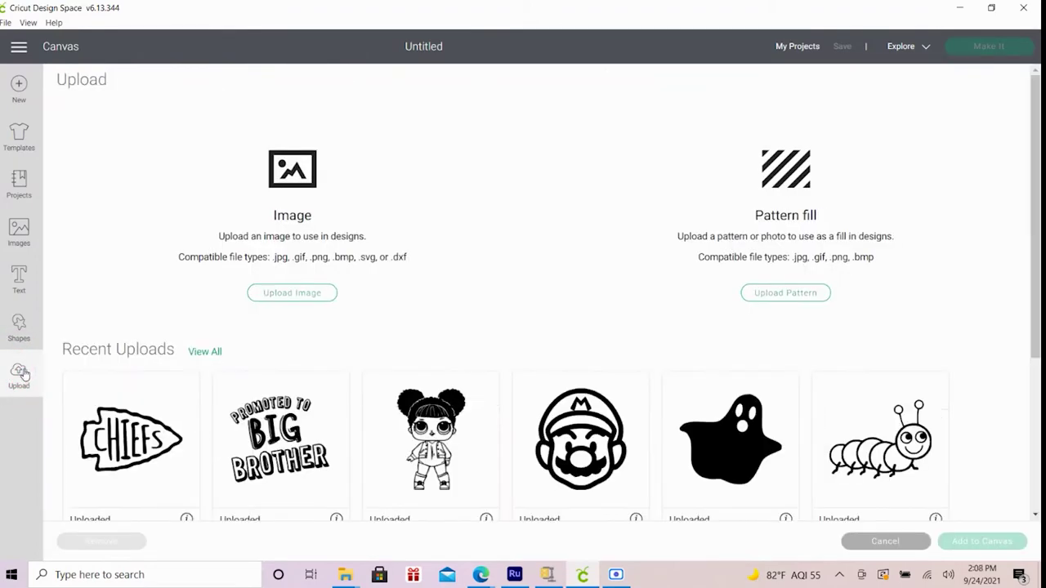
left_click(292, 294)
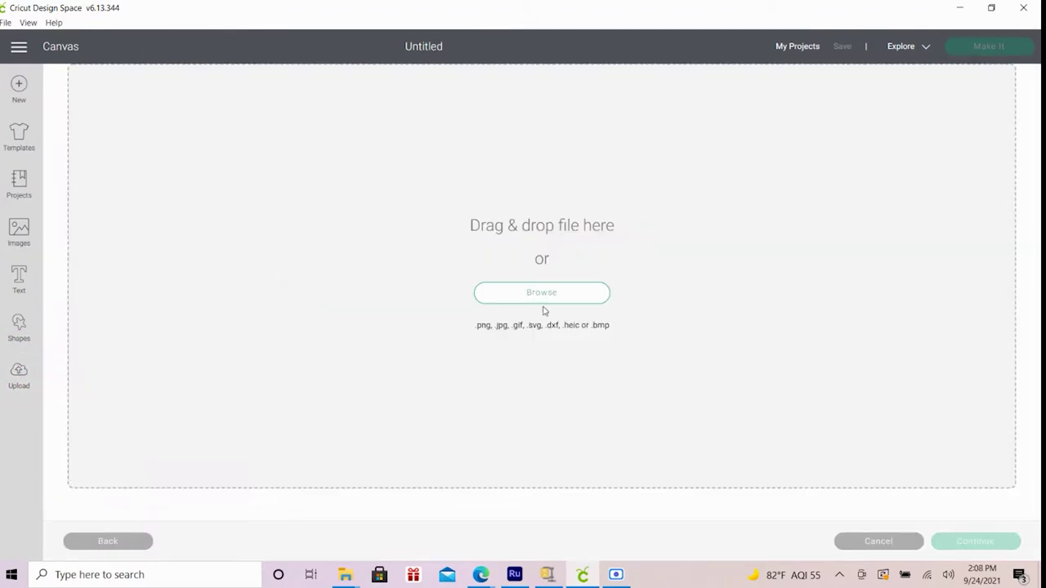
left_click(543, 292)
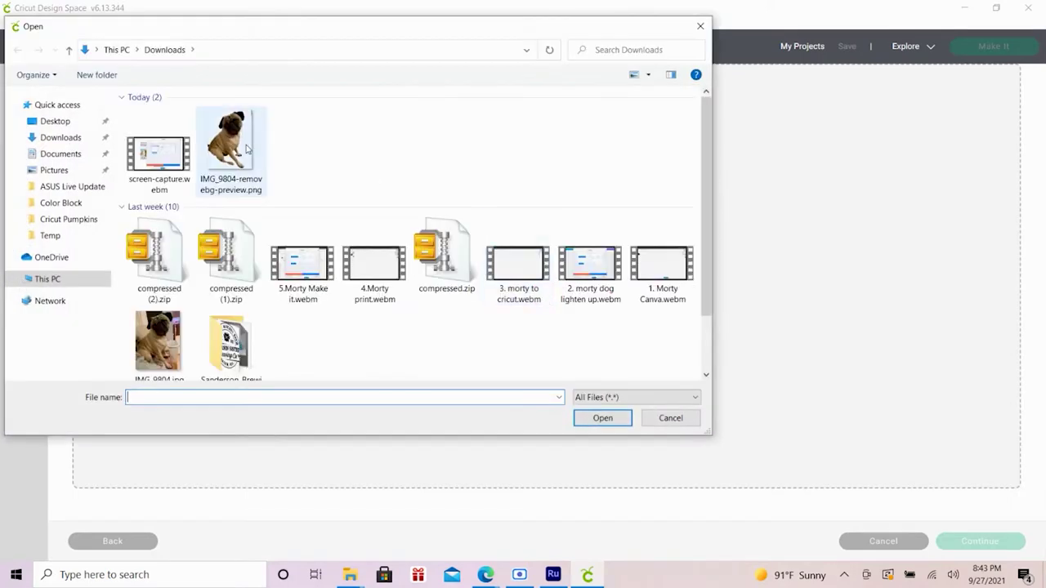
left_click(247, 148)
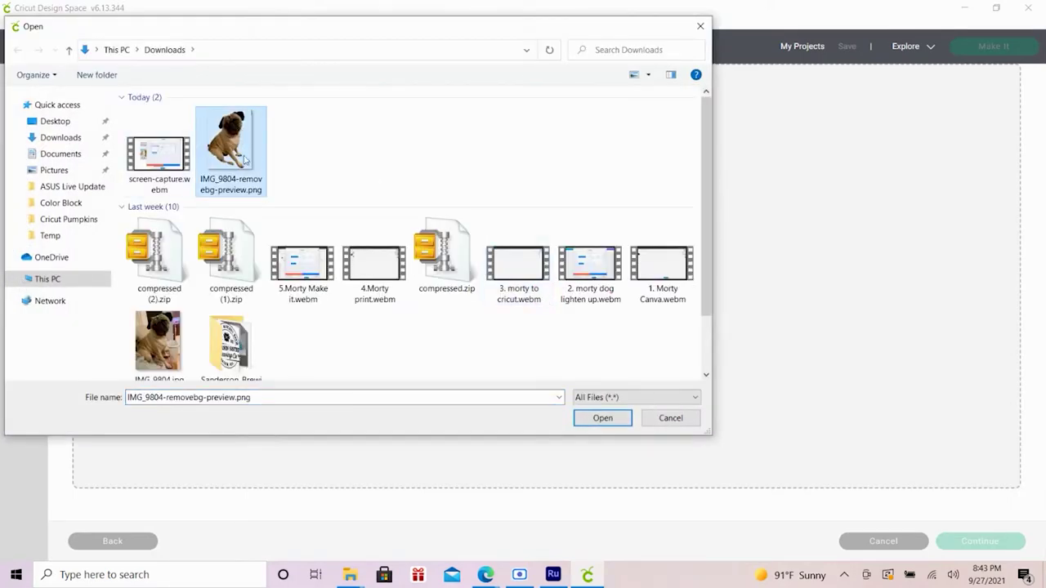
left_click(603, 418)
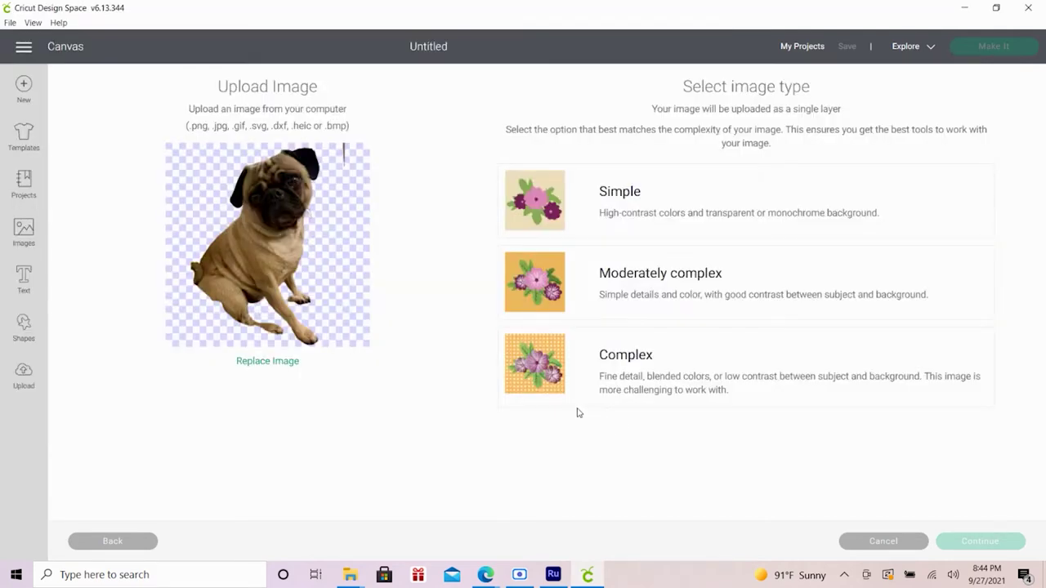
left_click(551, 377)
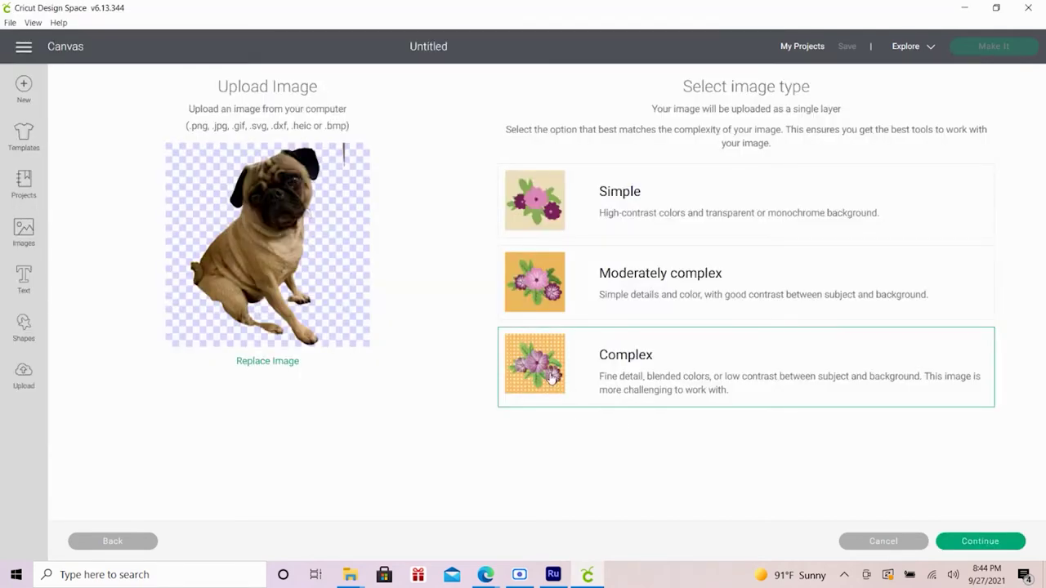
left_click(980, 542)
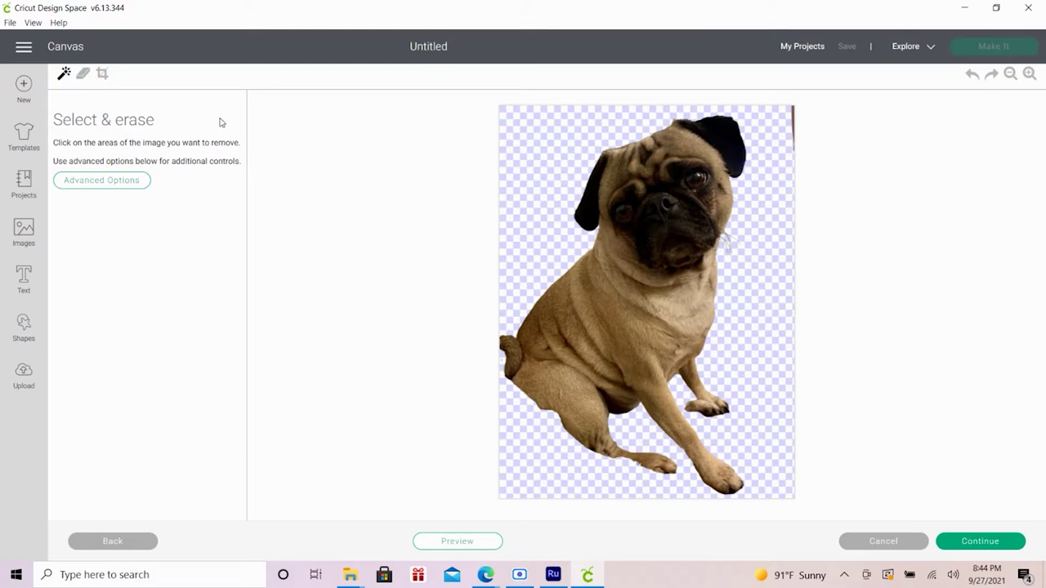
With an enlarged eraser, erase the pug's tail, legs, jaw edge and whiskers, leaving only the head
left_click(80, 75)
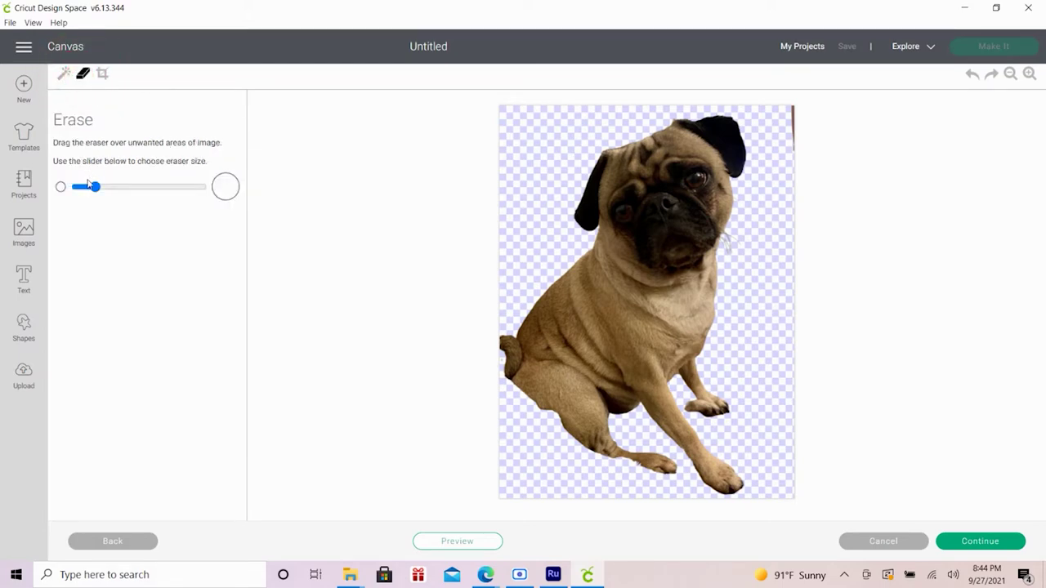
left_click_drag(96, 191, 163, 194)
mouse_move(506, 325)
left_mouse_down()
mouse_move(523, 346)
mouse_move(675, 398)
mouse_move(546, 286)
mouse_move(628, 318)
mouse_move(768, 294)
left_mouse_up()
left_click(1030, 73)
mouse_move(481, 269)
left_mouse_down()
mouse_move(603, 373)
mouse_move(724, 397)
mouse_move(832, 375)
left_mouse_up()
scroll(880, 345, "up", 1)
left_click_drag(880, 345, 852, 347)
scroll(866, 335, "up", 1)
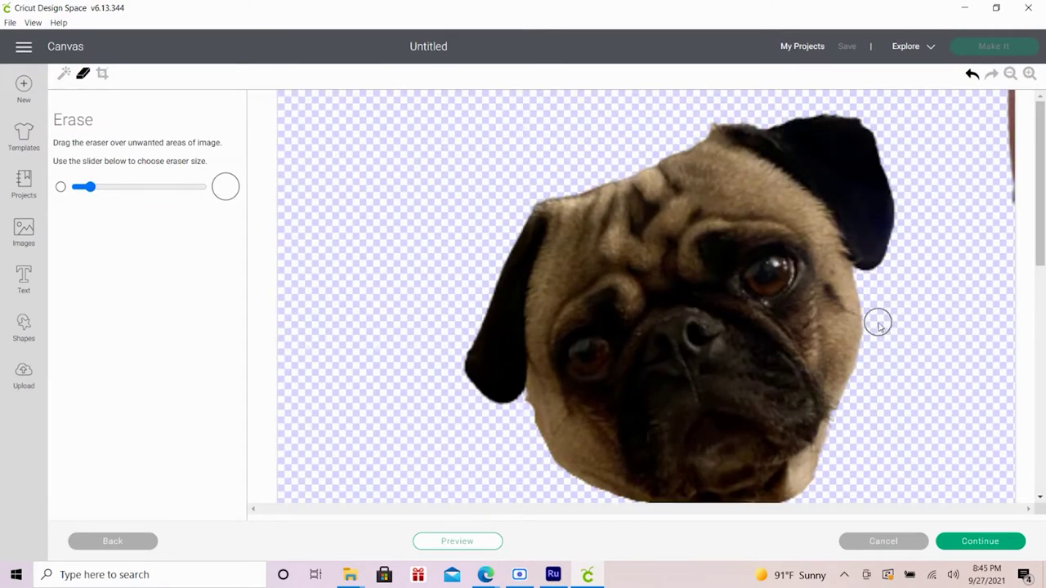
scroll(588, 332, "up", 1)
scroll(280, 217, "down", 2)
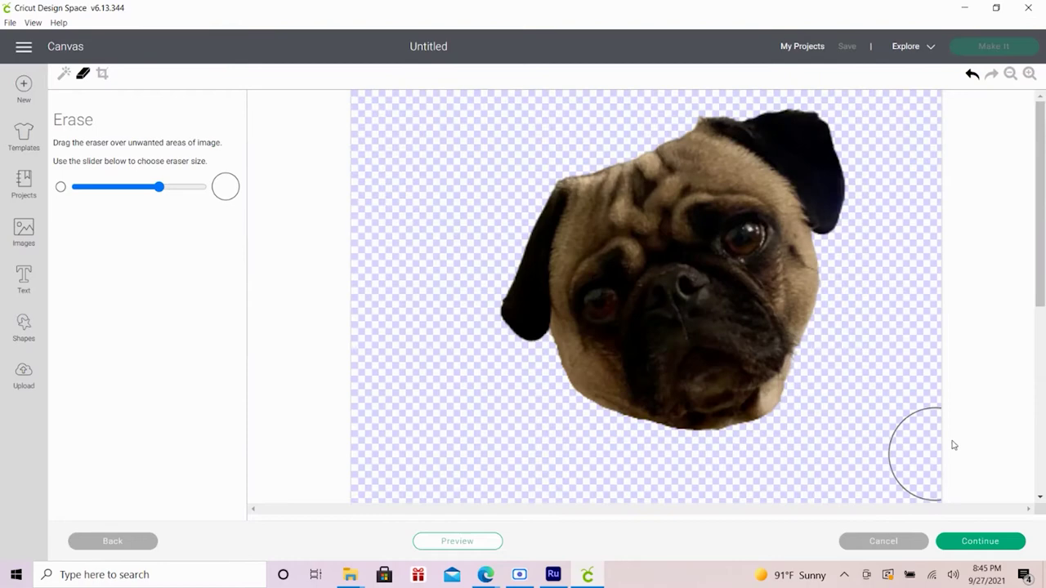
left_click(980, 542)
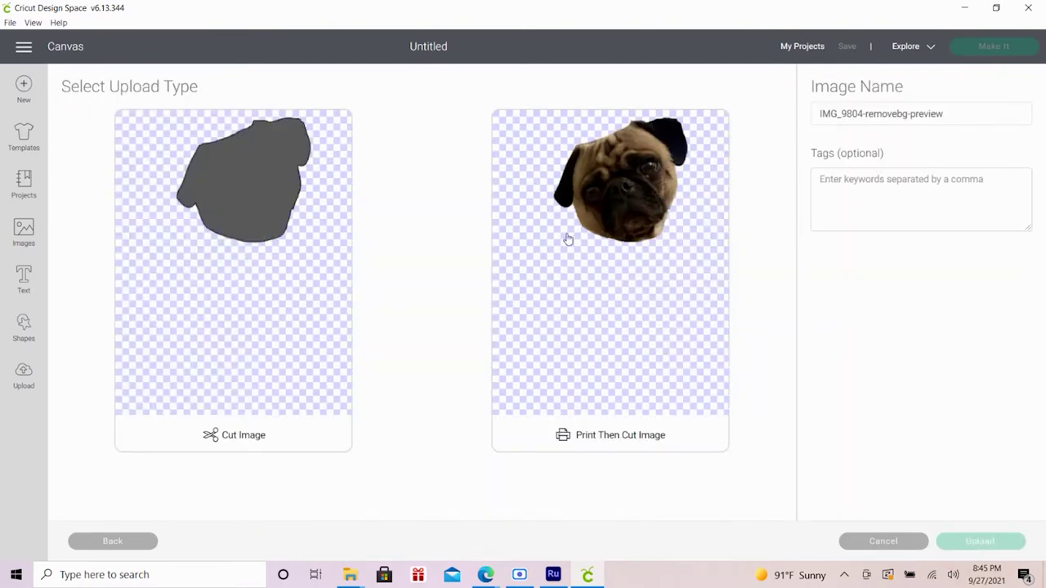
Save the pug face as a Print Then Cut image and select it in Recent Uploads
left_click(580, 290)
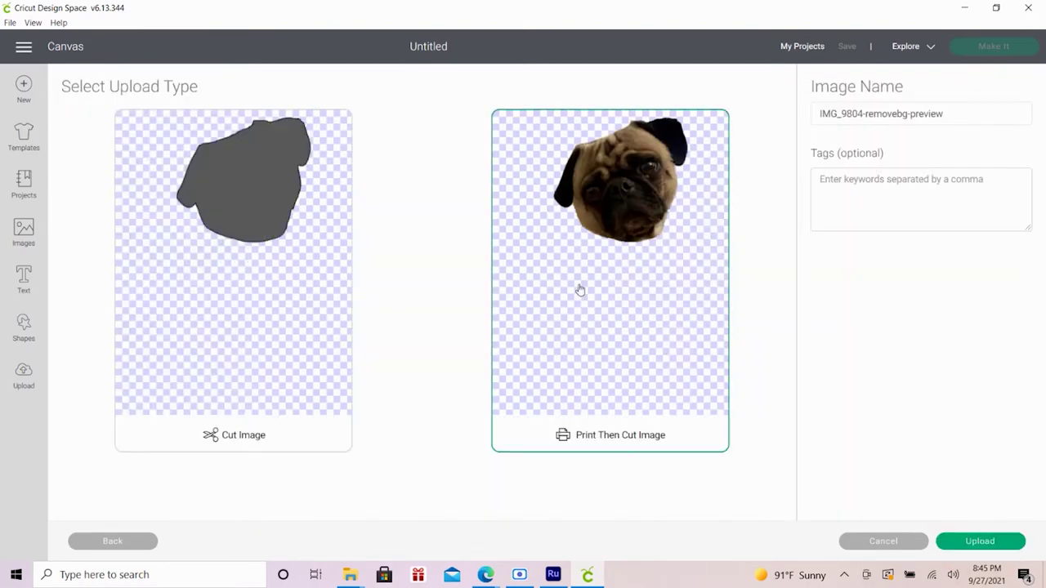
left_click(980, 542)
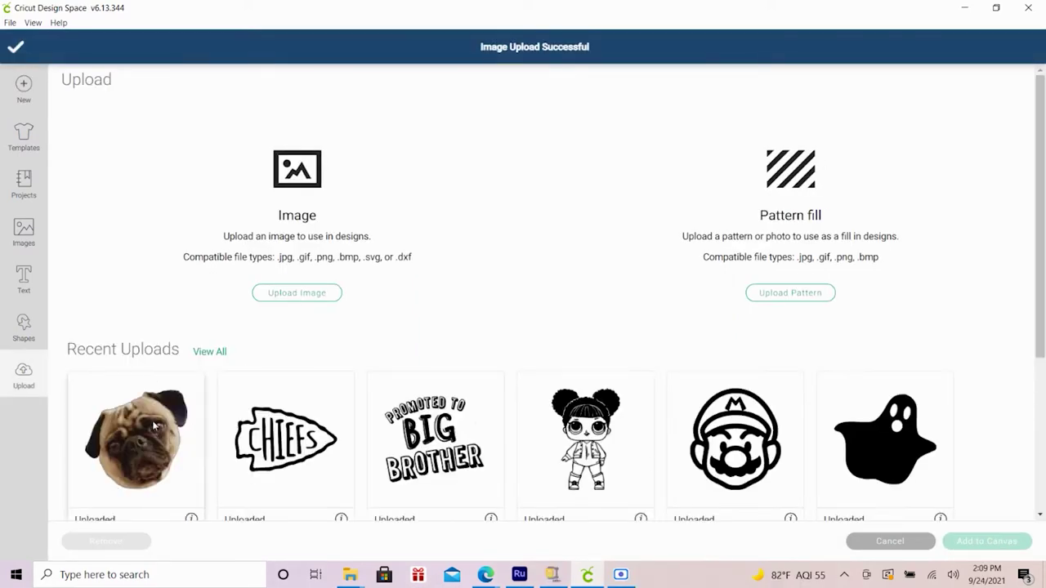
left_click(137, 412)
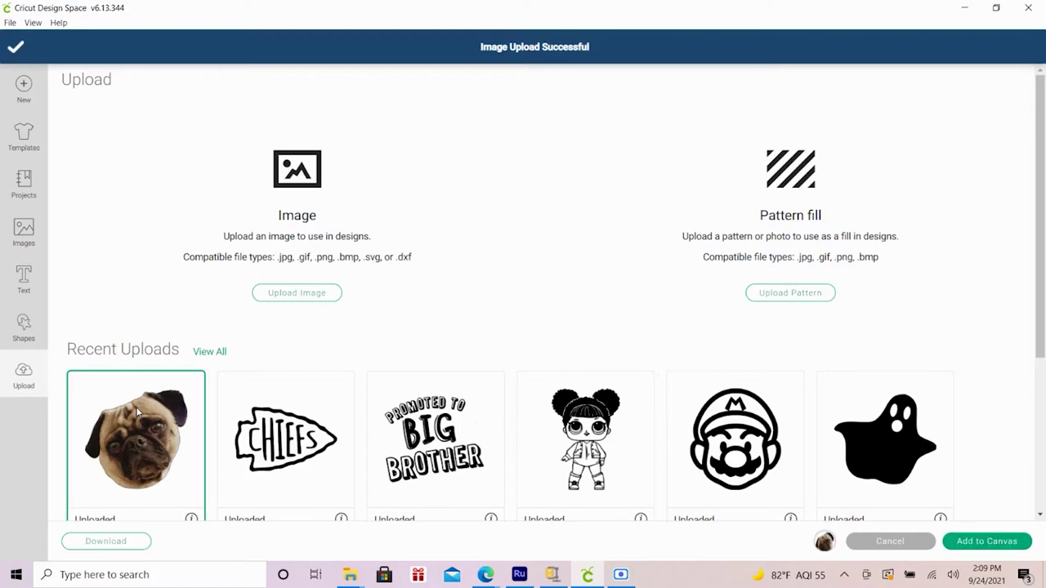
scroll(138, 412, "down", 3)
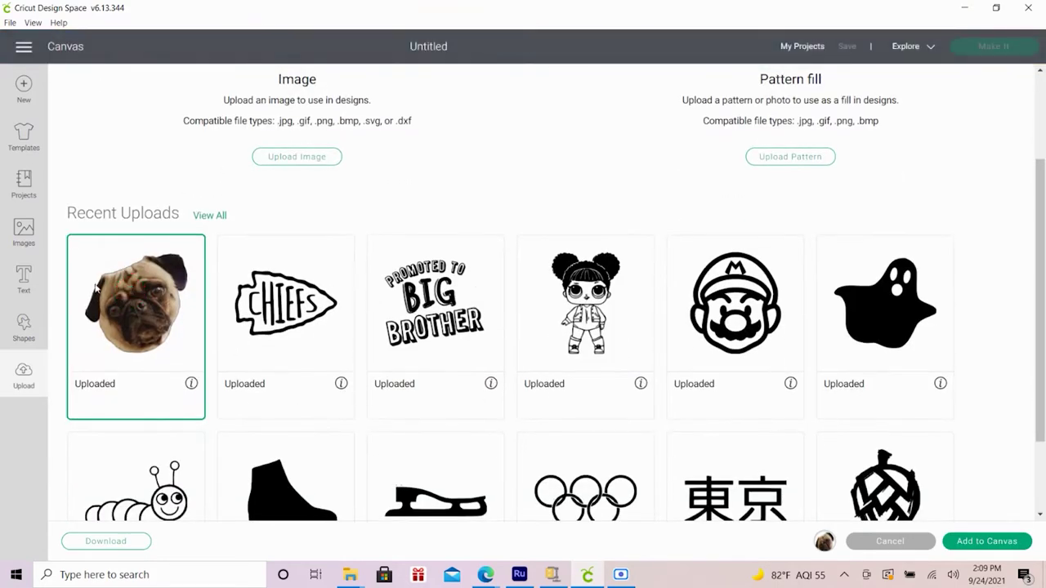
scroll(155, 266, "up", 1)
scroll(156, 265, "up", 2)
Place the pug face at 0.75 in wide, duplicate it beside itself, and flip the copy horizontally
left_click(983, 542)
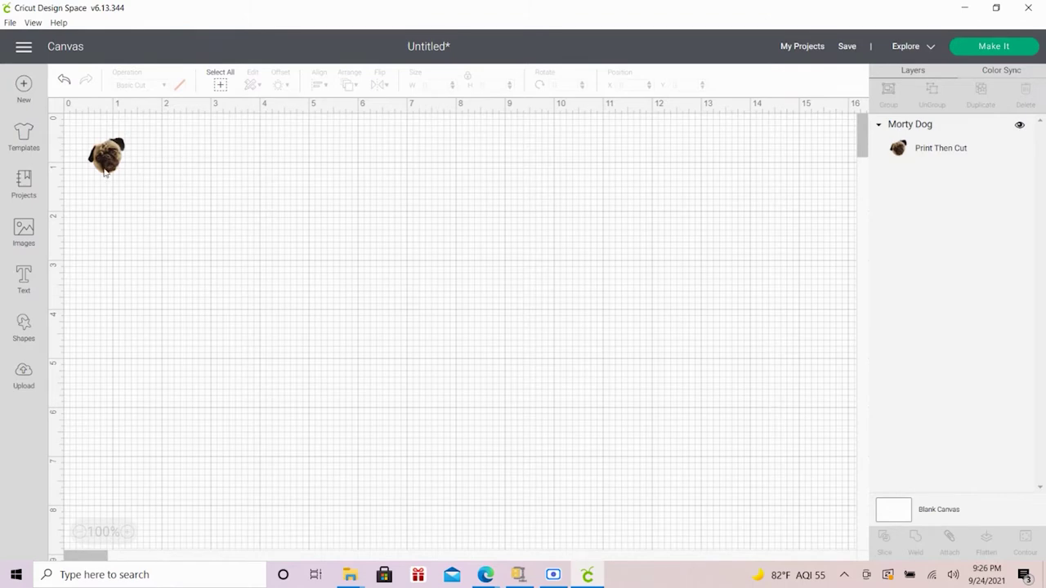
left_click(450, 82)
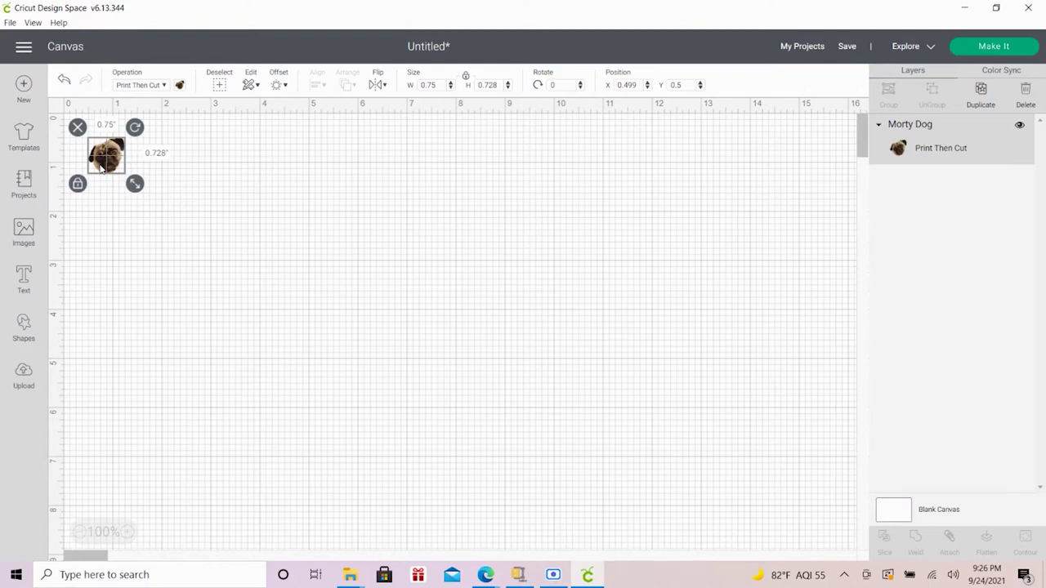
key("ctrl+d")
left_click_drag(102, 168, 150, 153)
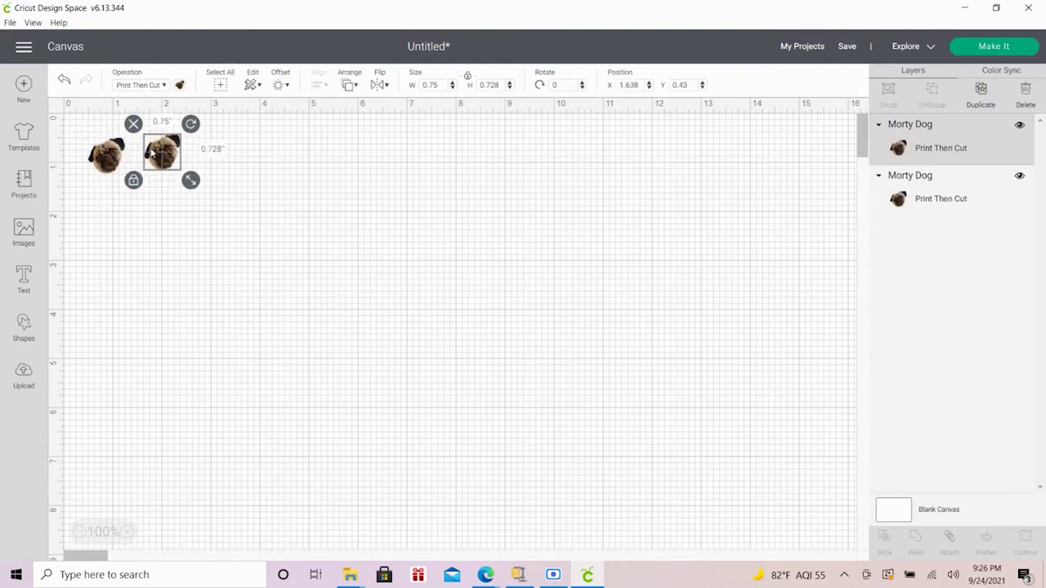
left_click(381, 87)
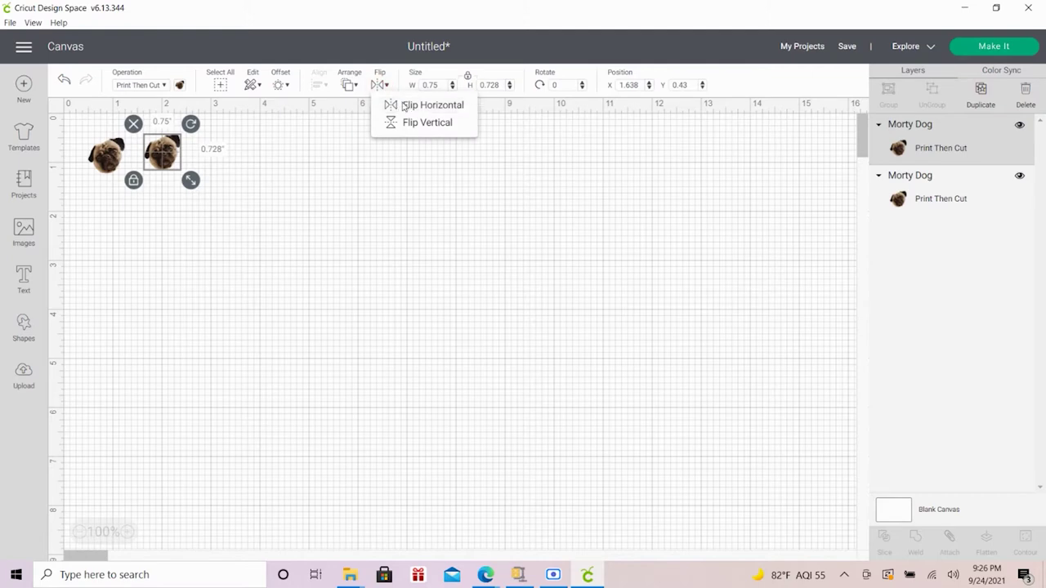
left_click(404, 106)
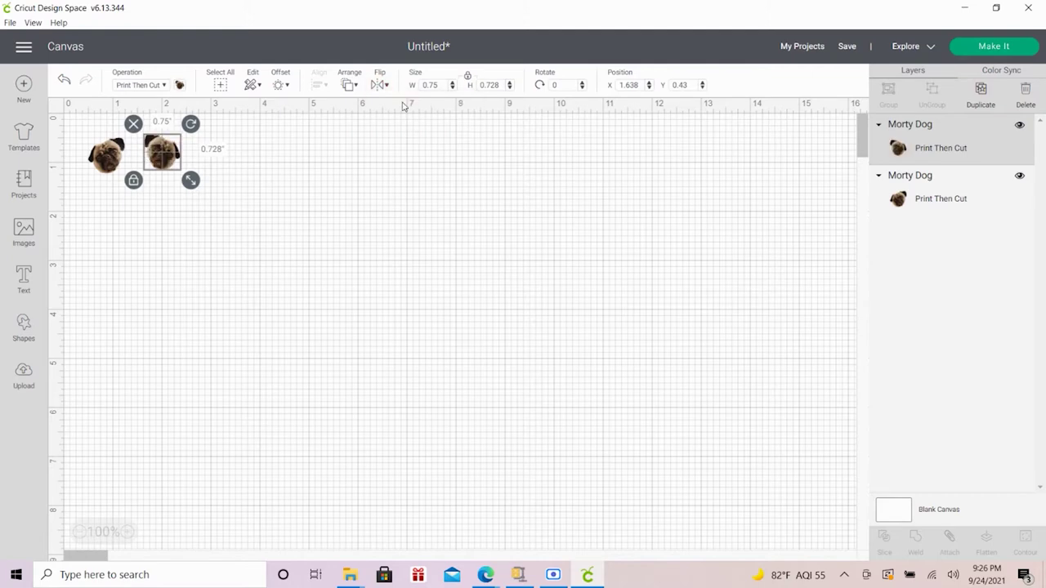
left_click(344, 249)
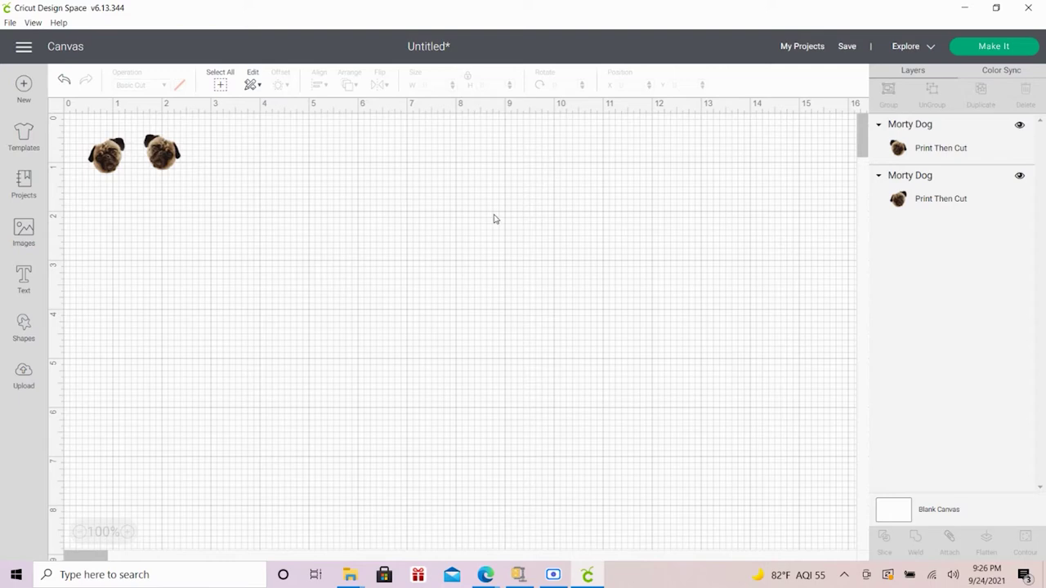
In Make It, set Project copies to 20 and continue to Print setup
left_click(1004, 49)
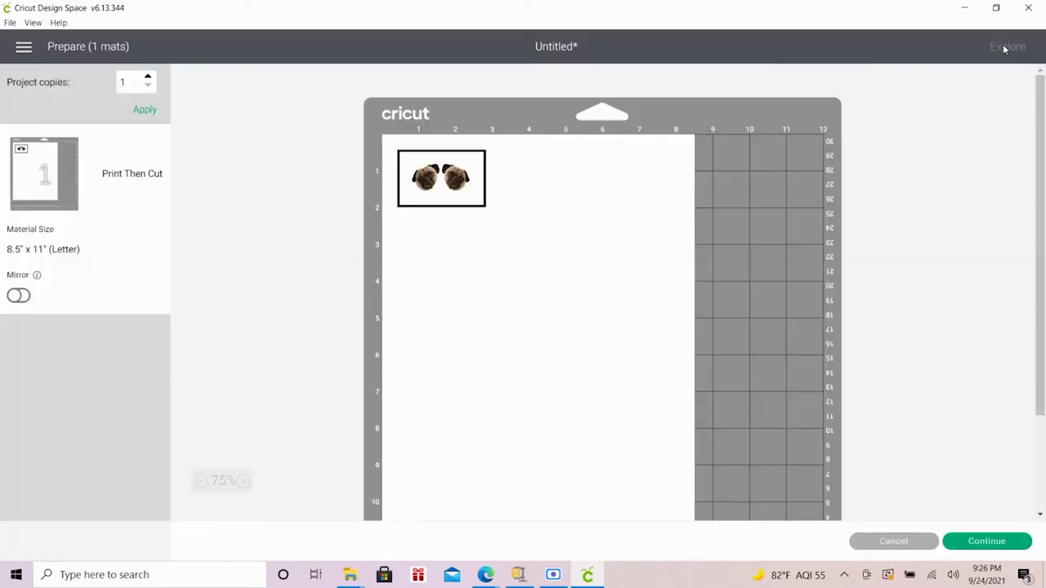
left_click(124, 83)
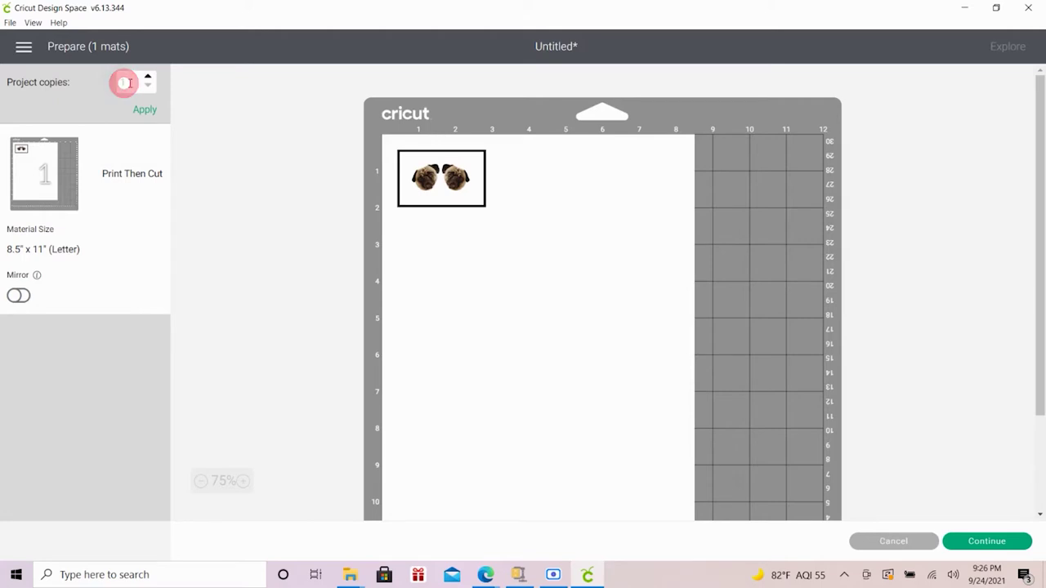
type("20")
key("Return")
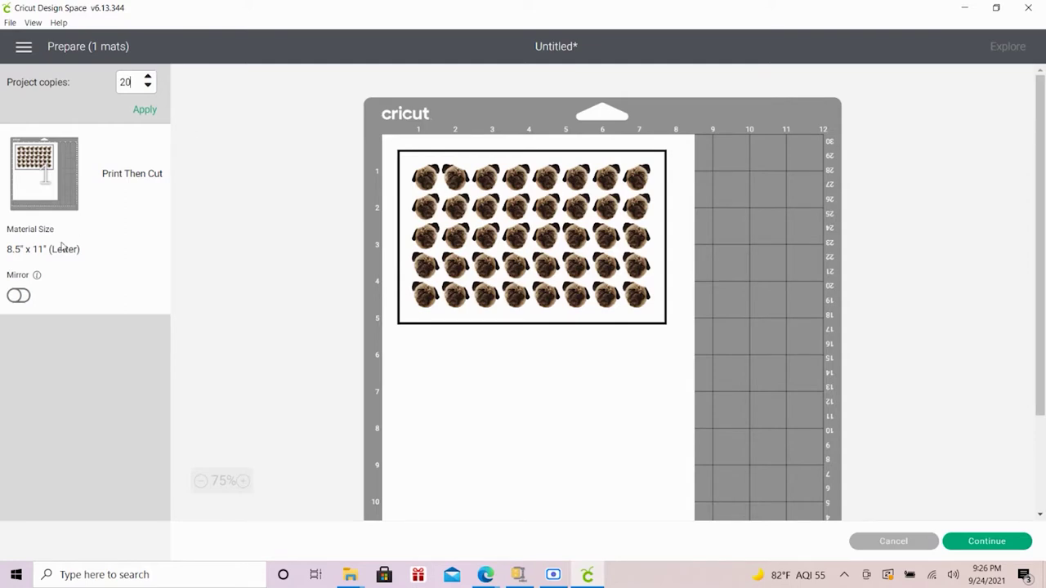
left_click(989, 542)
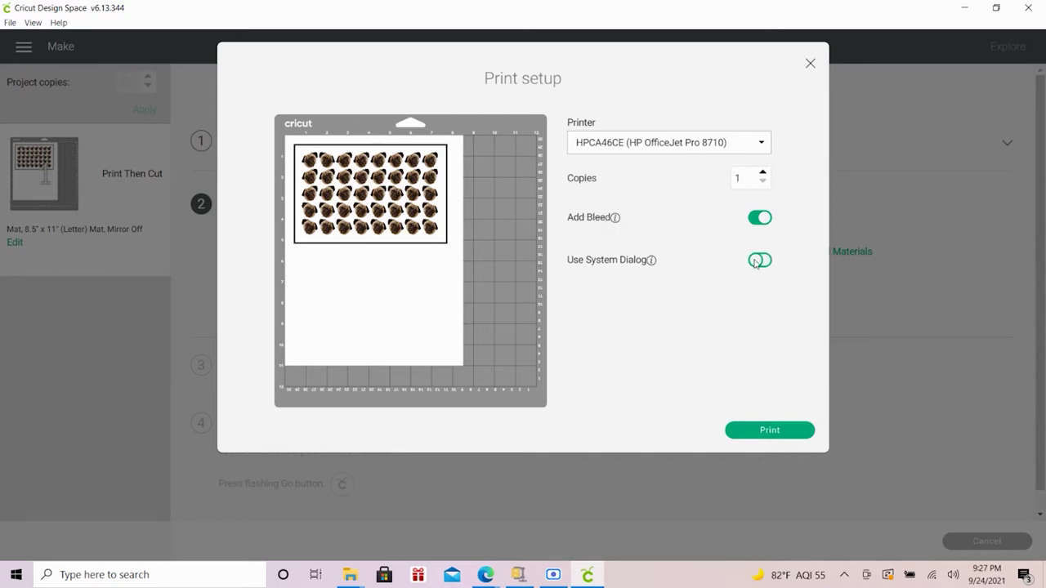
Print the pug mat through the system dialog on the HP OfficeJet at Best quality
left_click(753, 260)
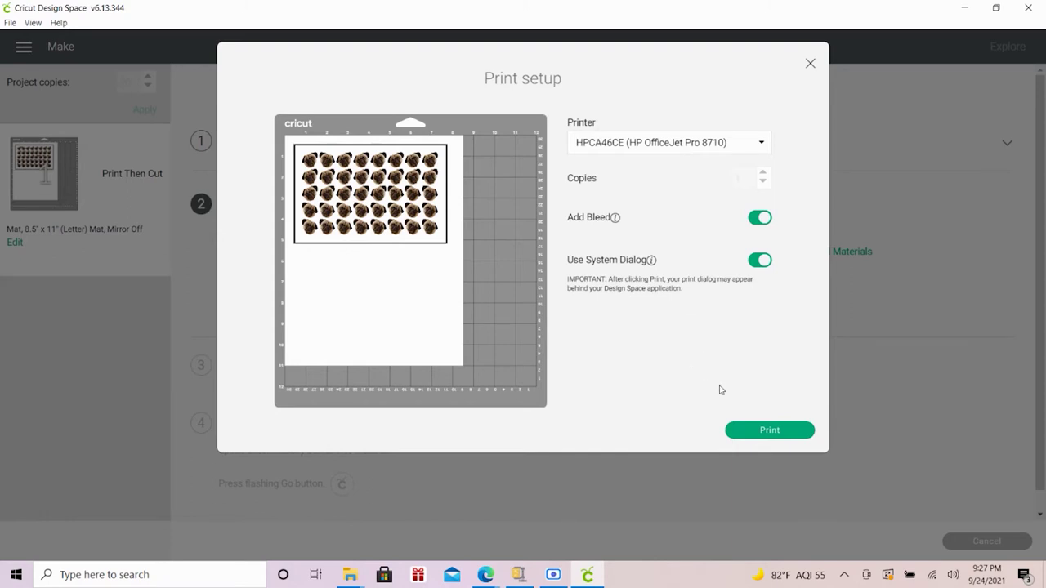
left_click(769, 430)
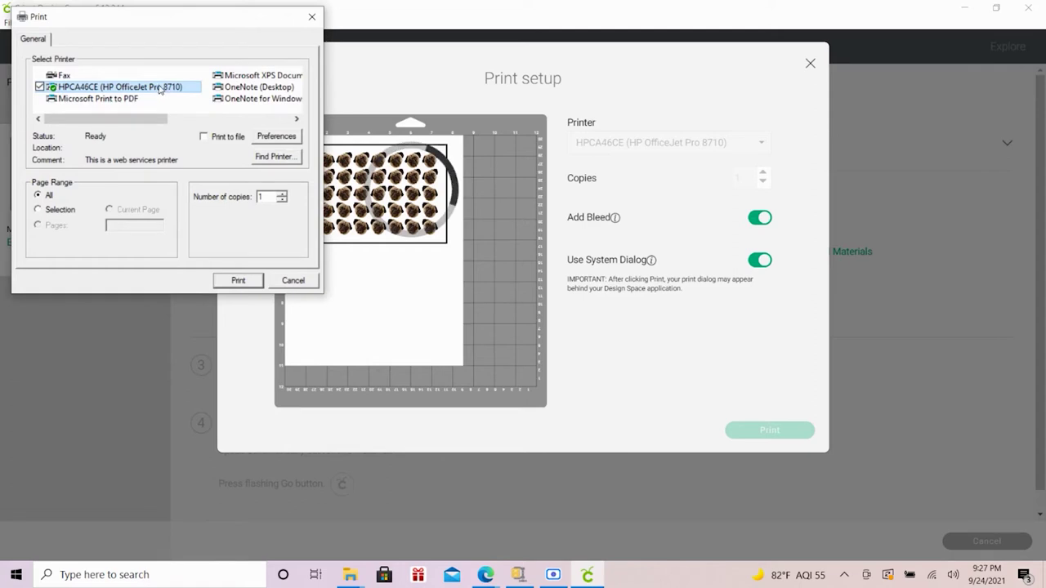
left_click(161, 90)
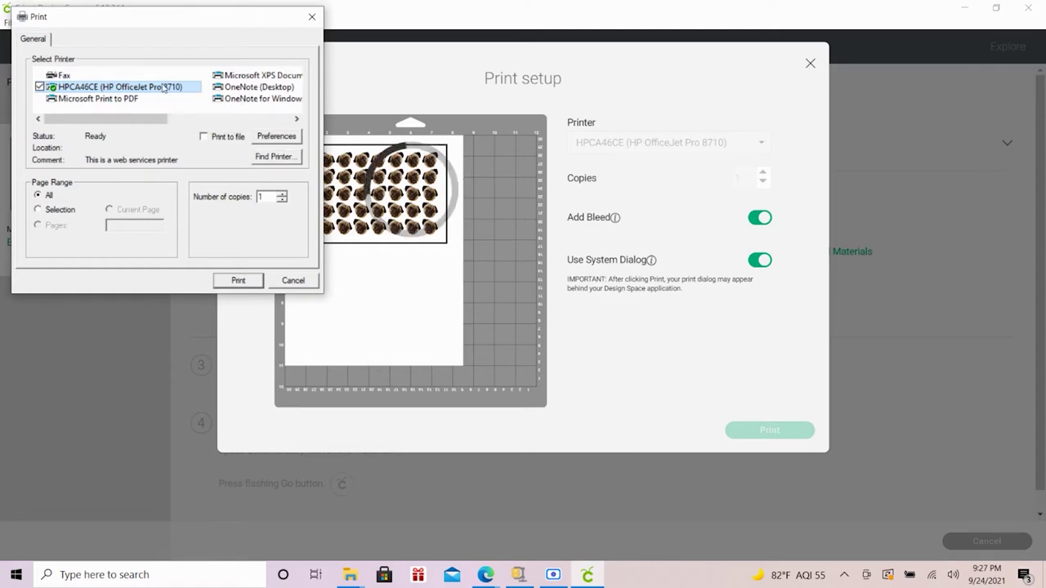
left_click(277, 138)
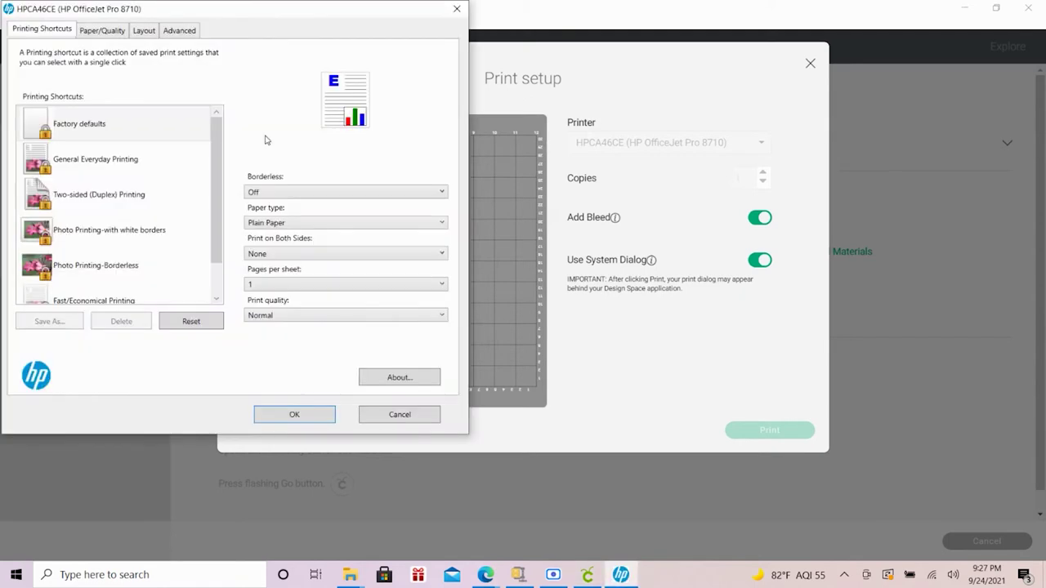
left_click(116, 32)
left_click(301, 252)
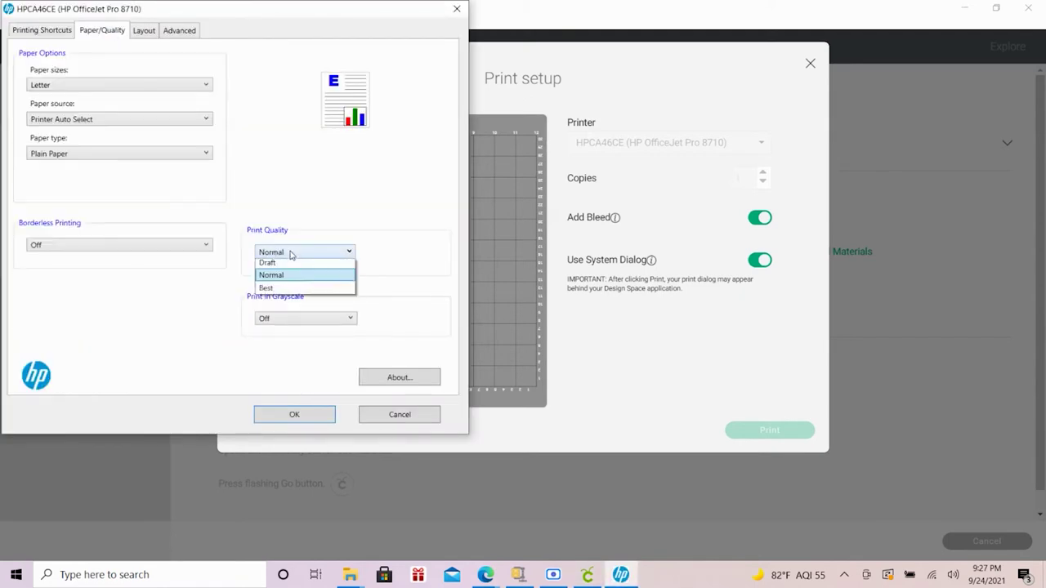
left_click(278, 290)
left_click(294, 417)
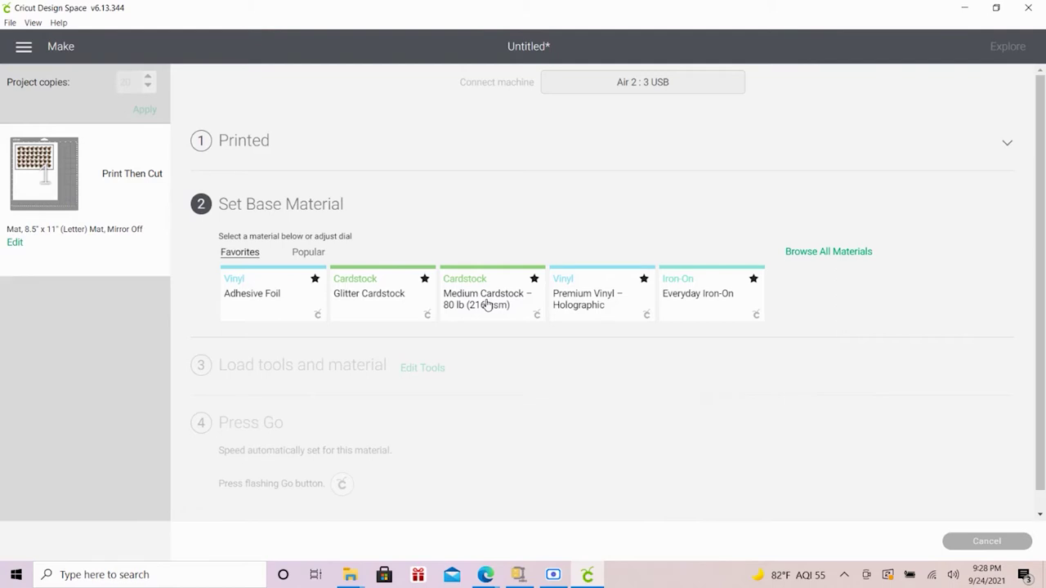
Choose Medium Cardstock – 80 lb (216 gsm) and set the cutting pressure to More
left_click(485, 301)
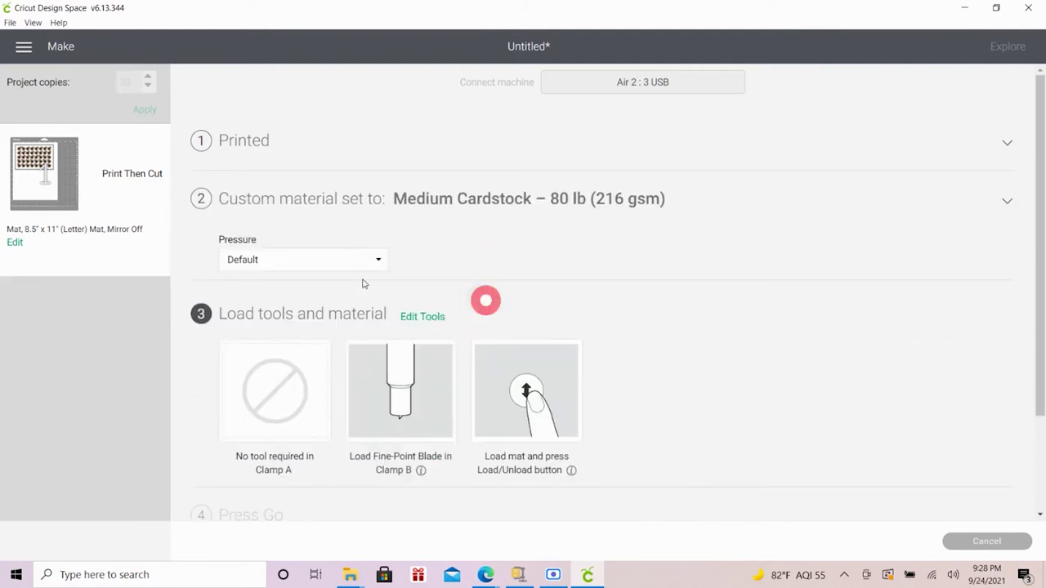
left_click(372, 262)
left_click(350, 291)
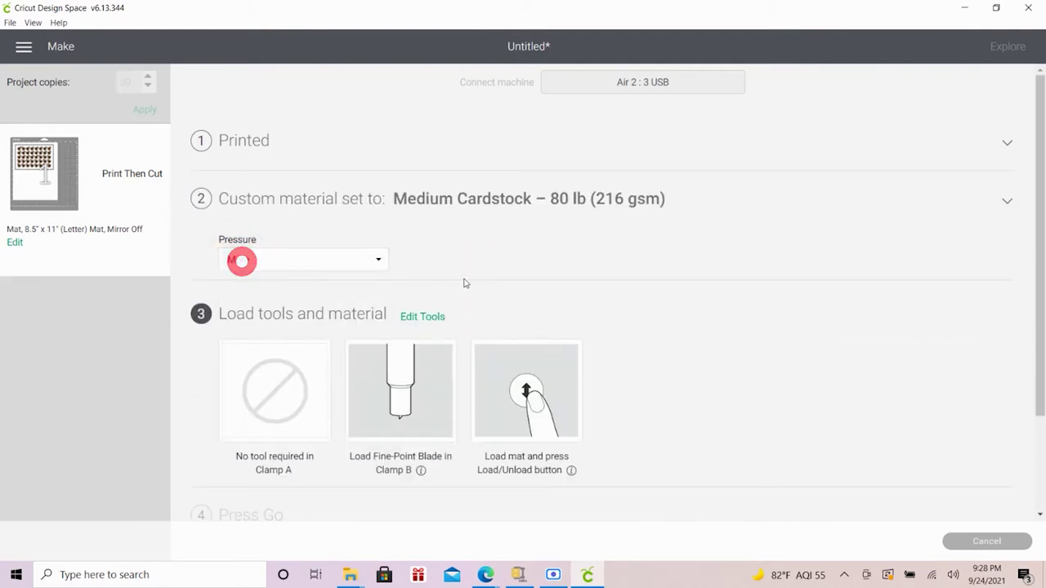